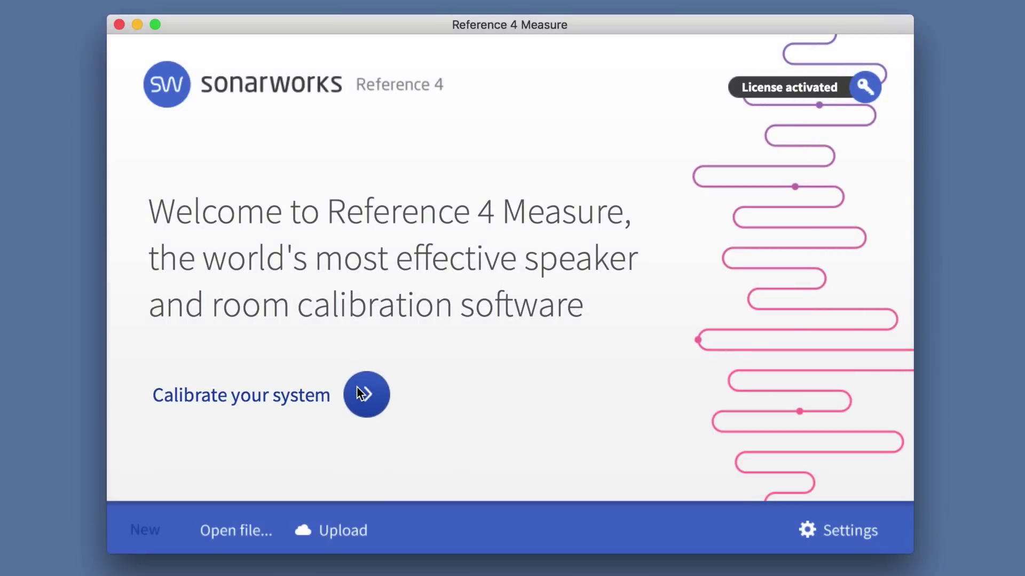
# Step: Start a system calibration and confirm phantom power, no direct monitoring, one interface and 44.1kHz
pyautogui.click(357, 386)
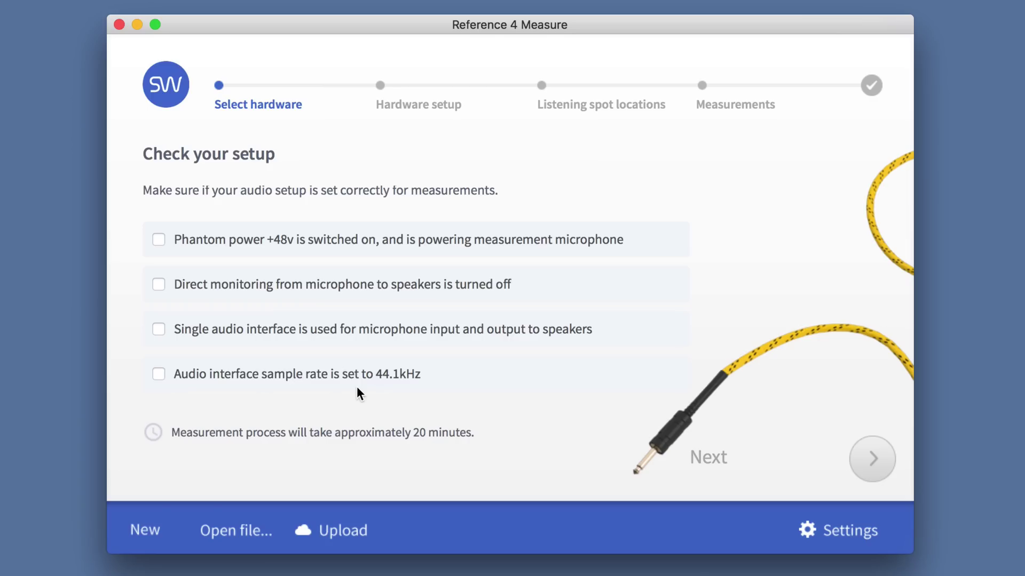
pyautogui.click(158, 241)
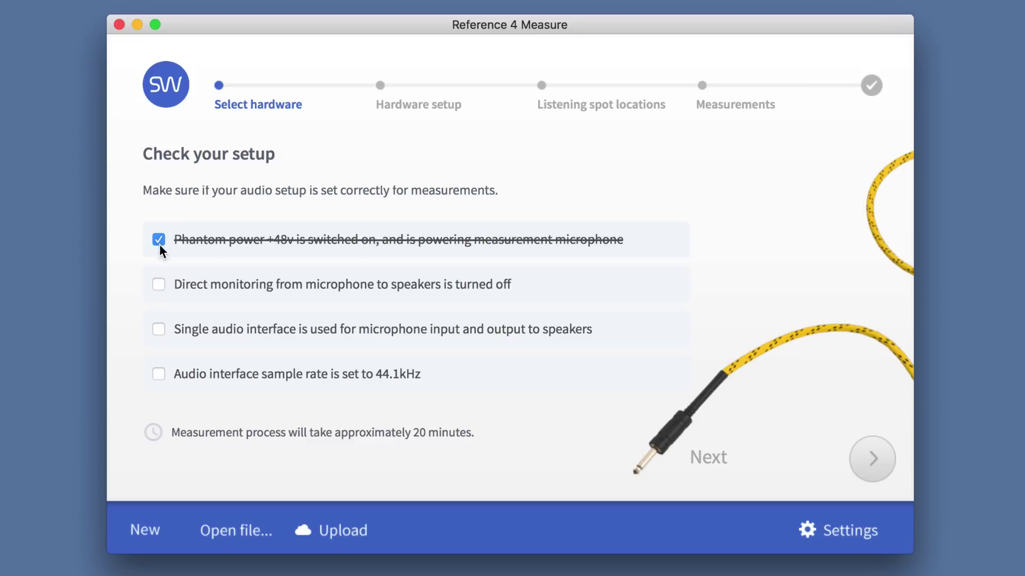
pyautogui.click(159, 284)
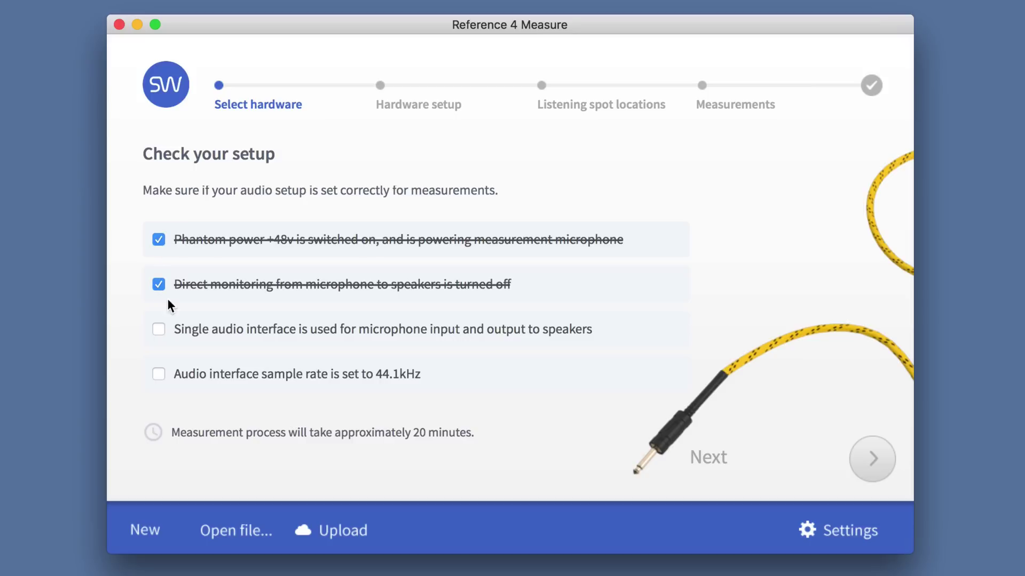
pyautogui.click(159, 329)
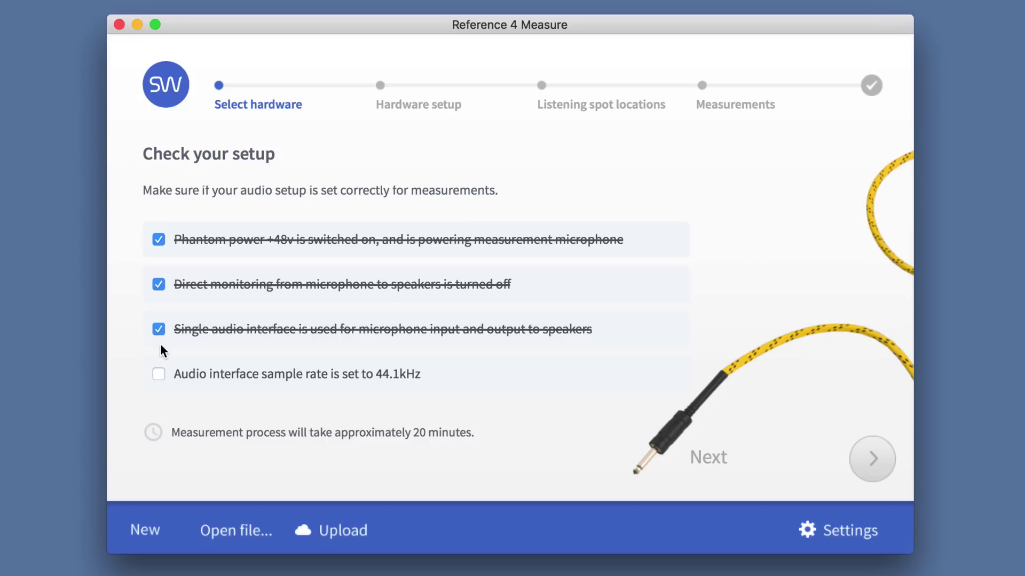
pyautogui.click(159, 375)
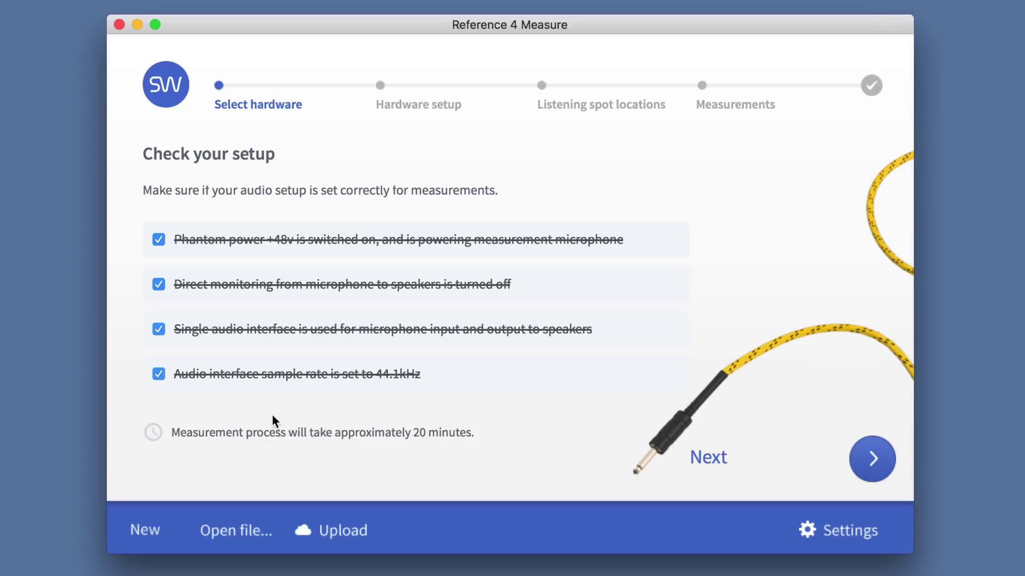
# Step: Keep the 34I961 cal Sonarworks 30degree microphone profile, cancelling the Add from file browser
pyautogui.click(718, 459)
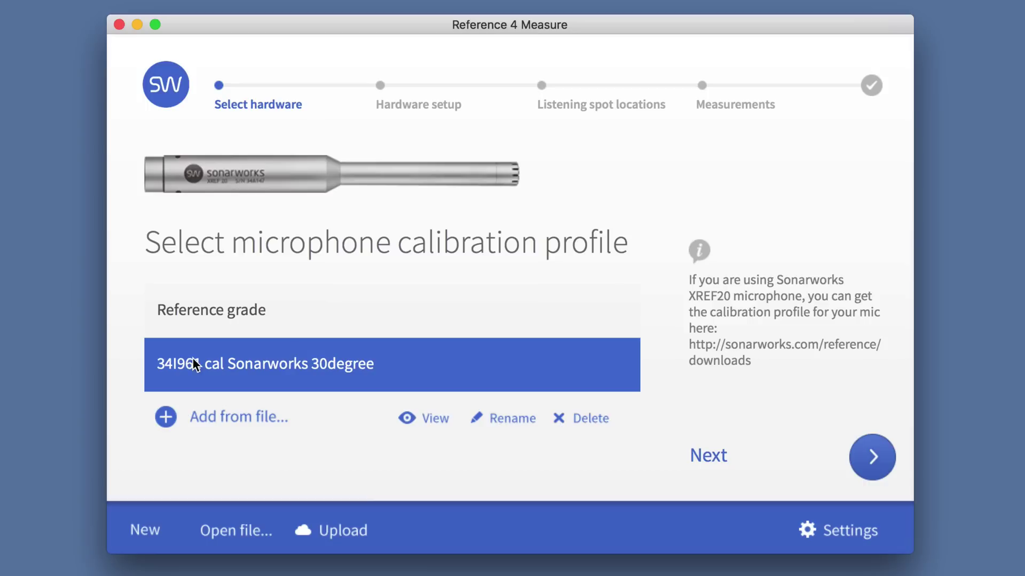
pyautogui.click(221, 413)
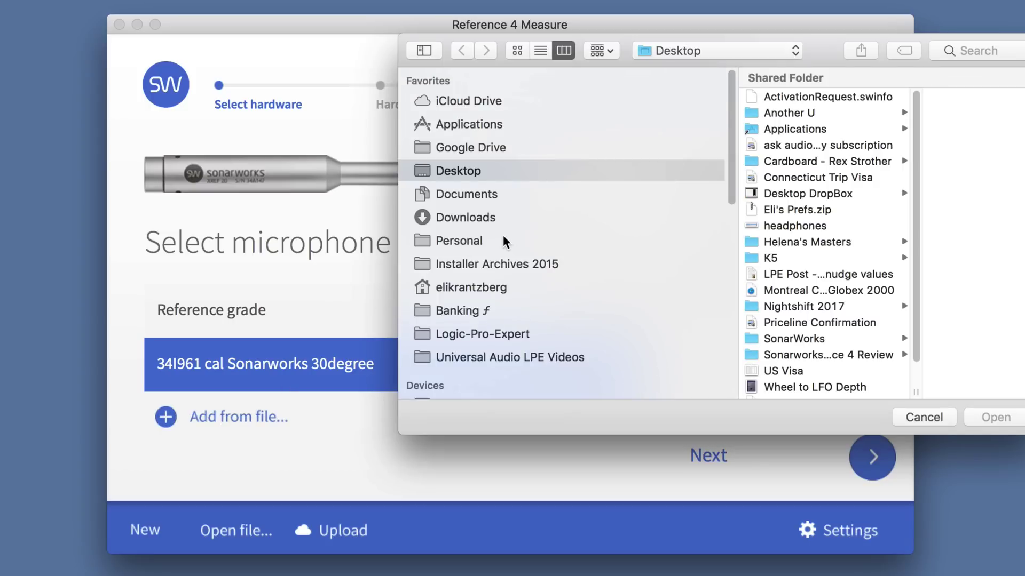
pyautogui.press('Escape')
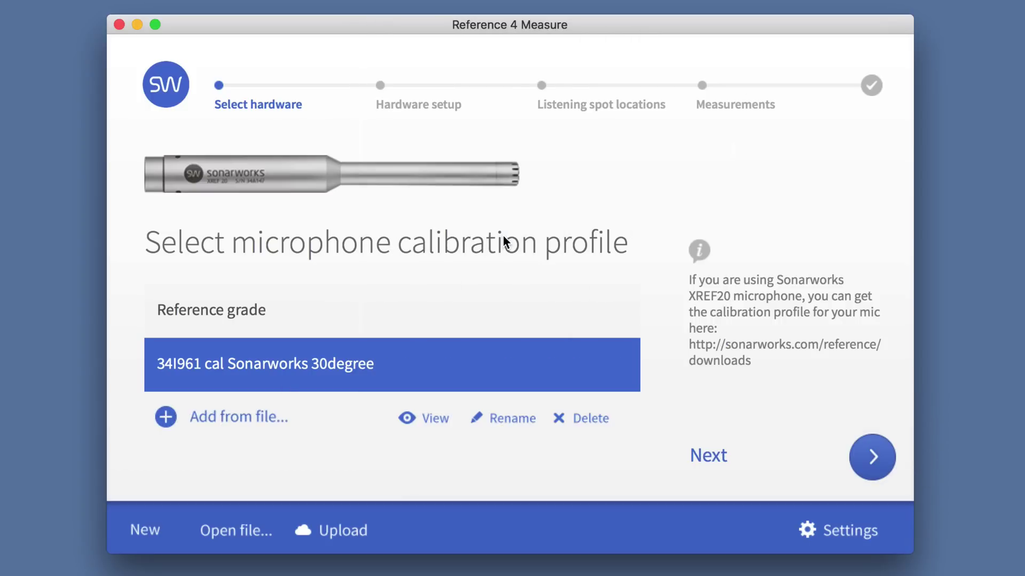
# Step: Select Universal Audio Apollo Thunderbolt [8] as the mic input and play the output test track
pyautogui.click(709, 458)
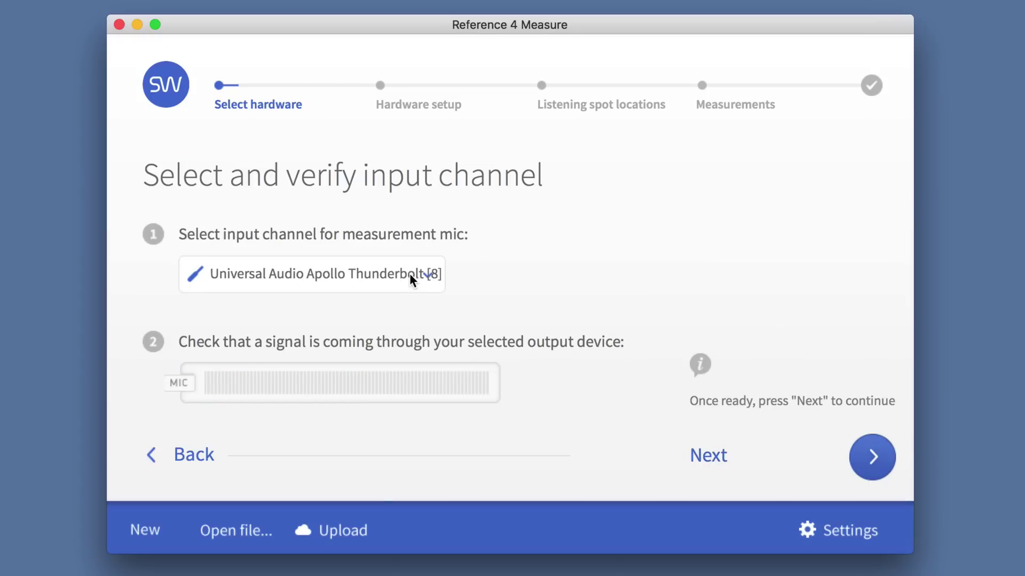
pyautogui.click(390, 271)
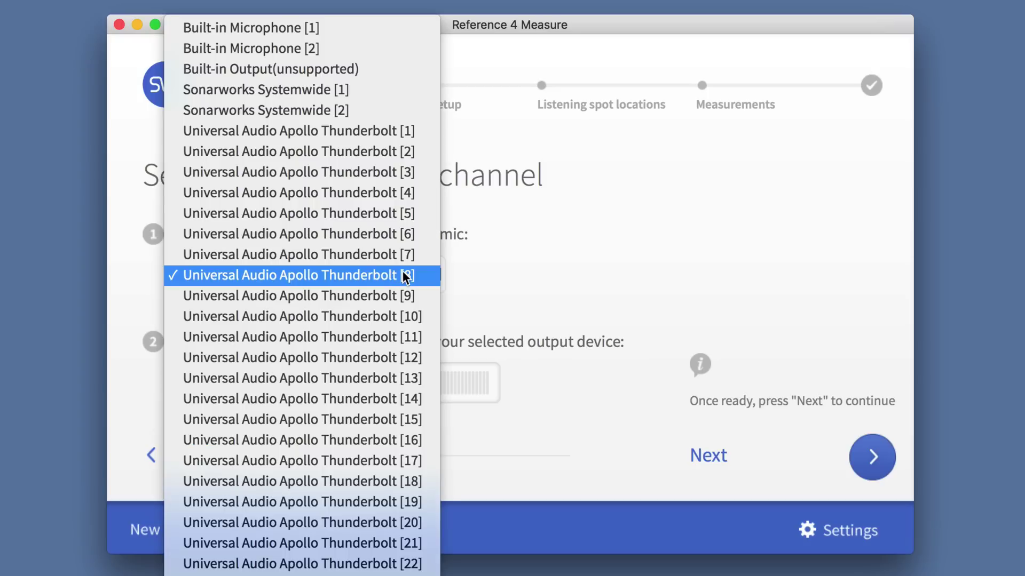
pyautogui.click(542, 271)
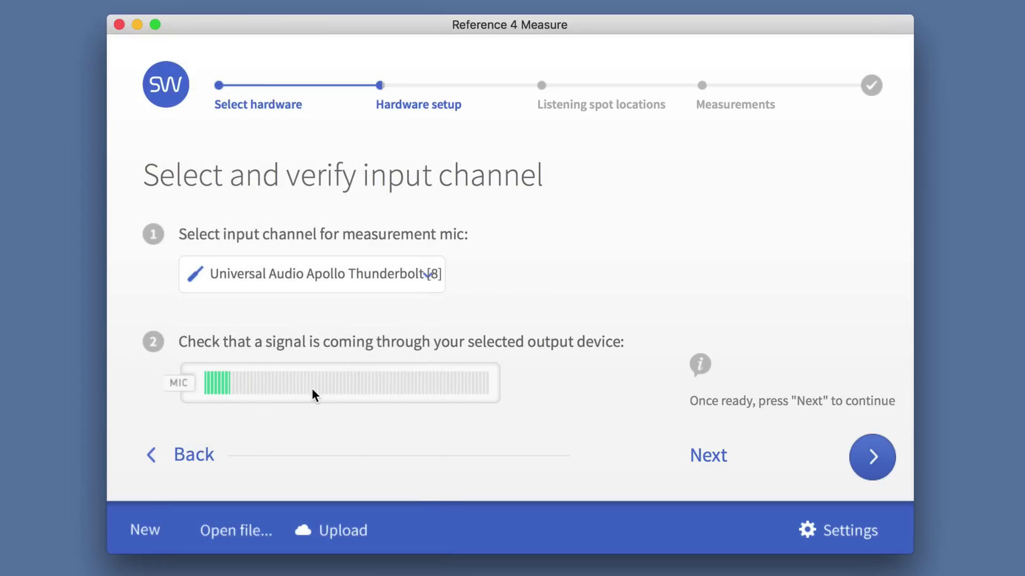
pyautogui.click(708, 455)
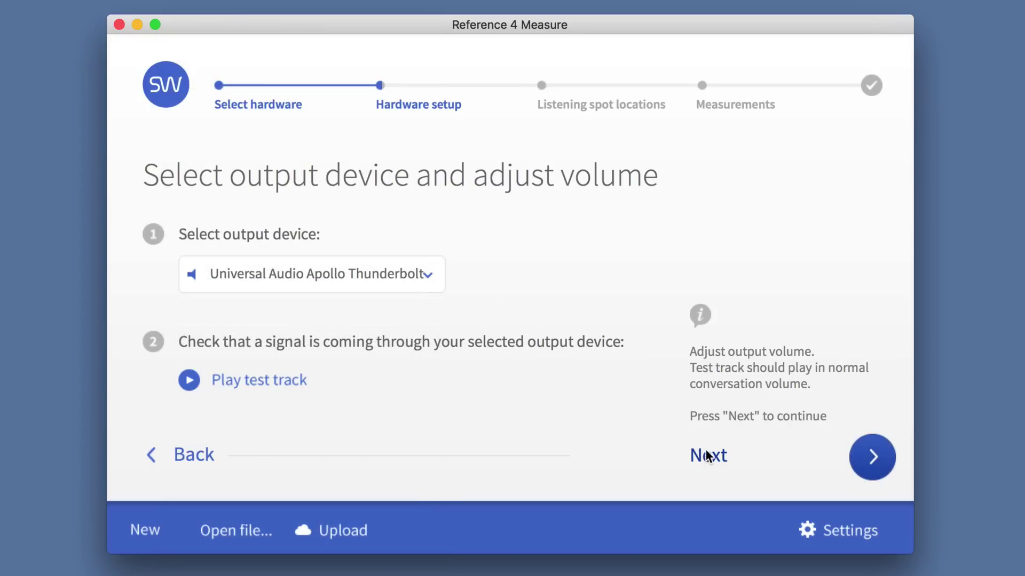
pyautogui.click(189, 380)
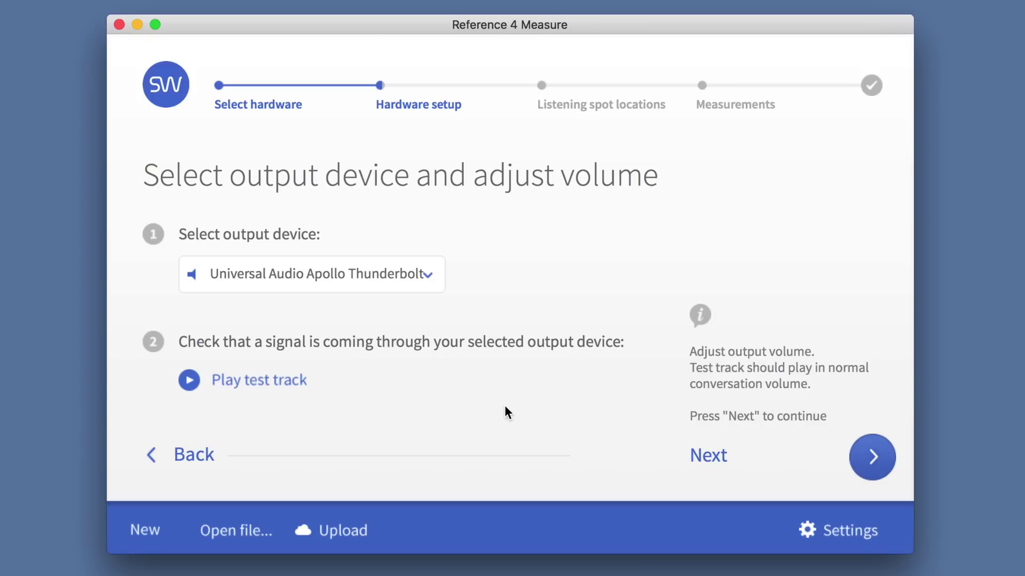
# Step: Advance to Adjust microphone sensitivity and let the level test reach Test completed
pyautogui.click(707, 456)
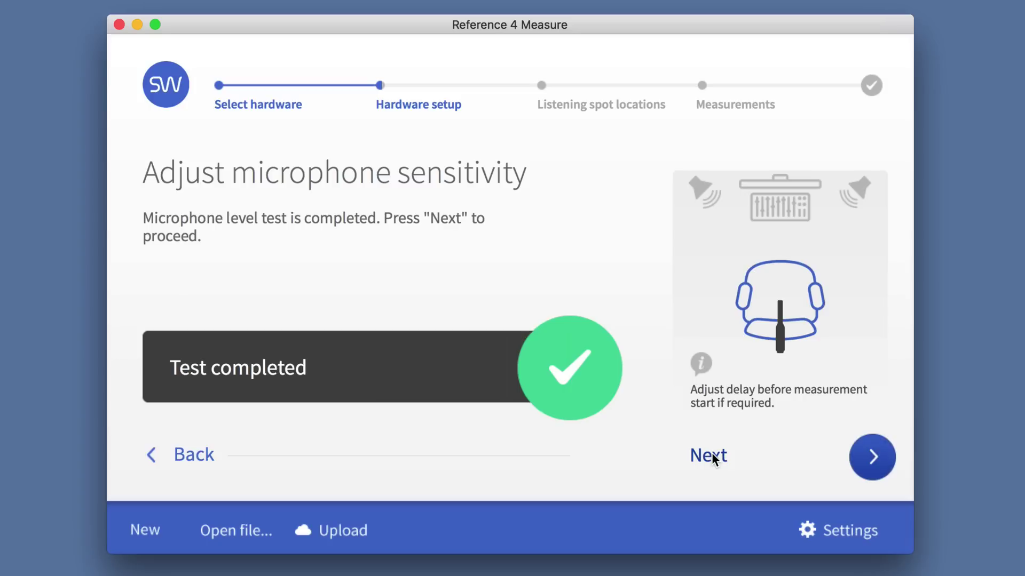
# Step: Advance to speaker distance measurement and run the left speaker test with 3 sec delay
pyautogui.click(712, 453)
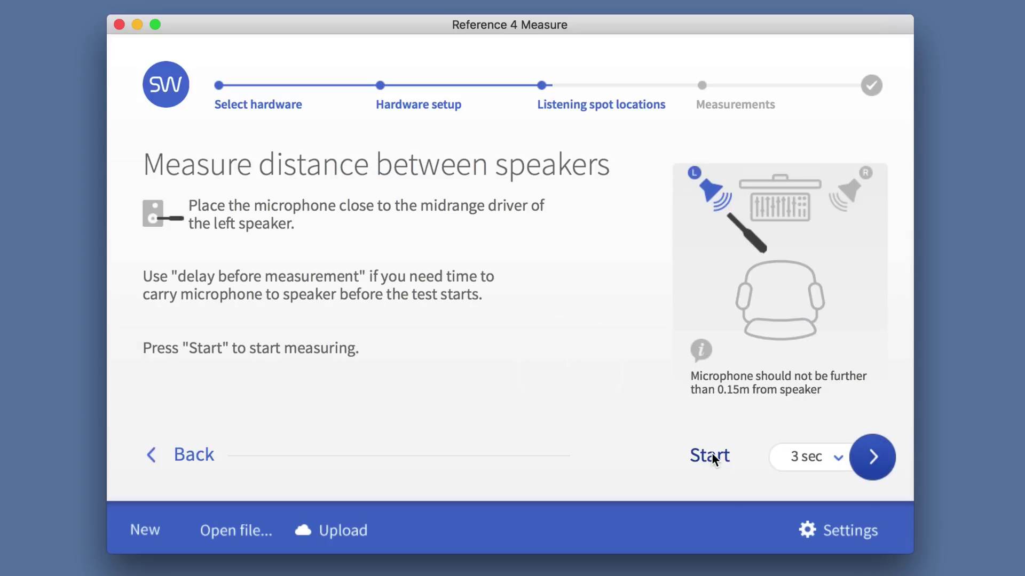
pyautogui.click(711, 452)
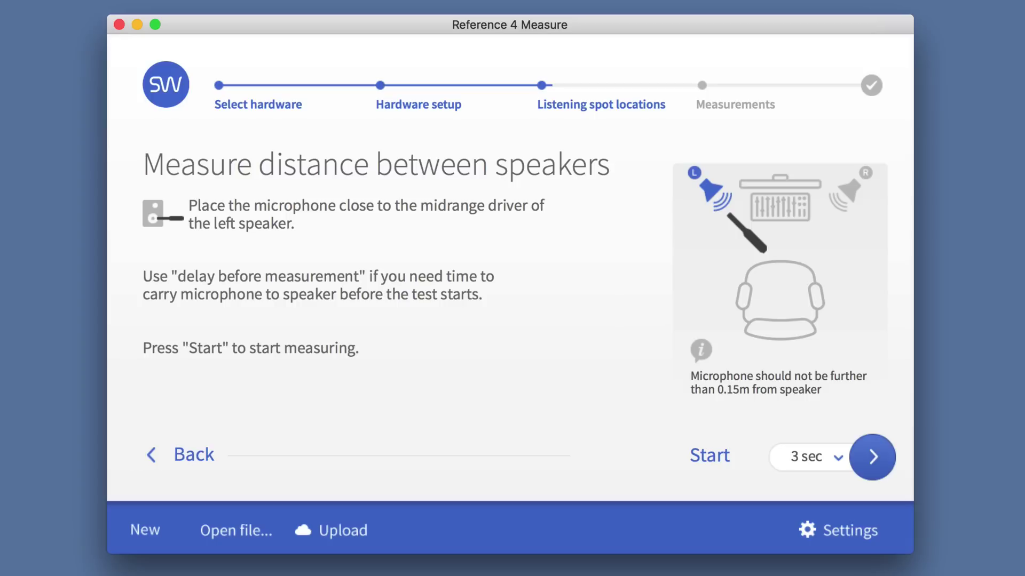
pyautogui.click(716, 455)
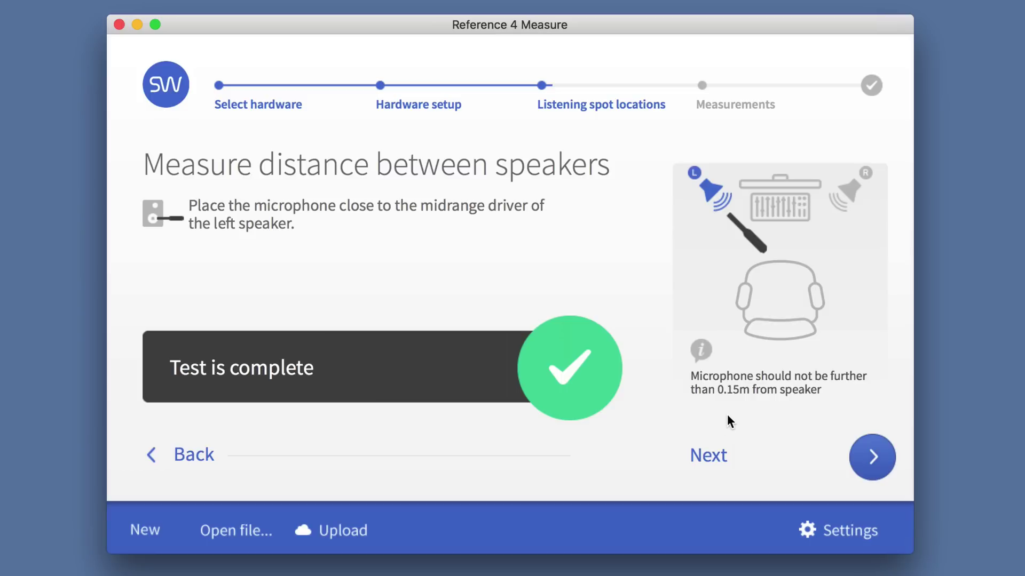
# Step: Measure the right speaker distance and continue to review the 1.75 m spacing
pyautogui.click(707, 455)
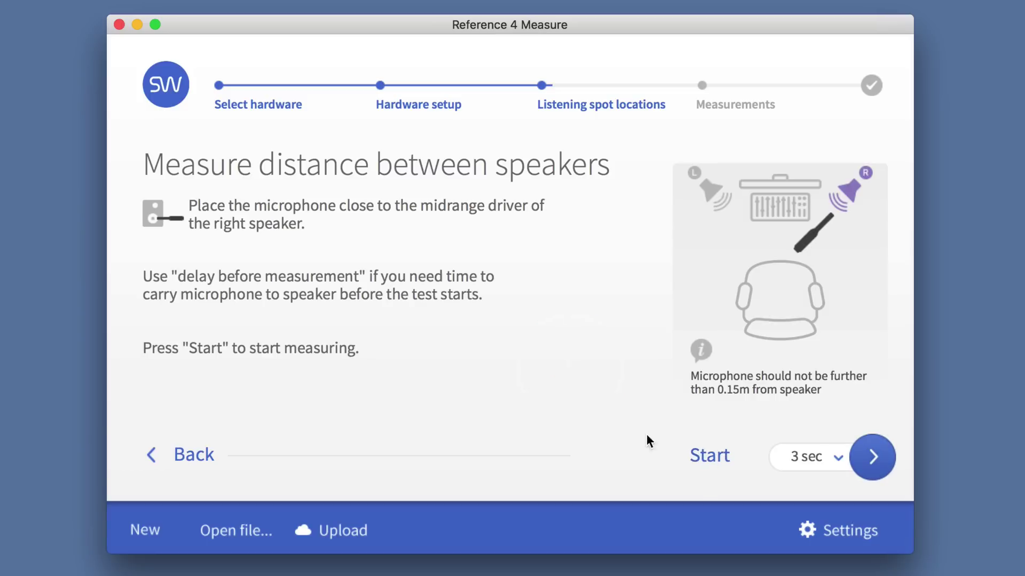
pyautogui.click(702, 453)
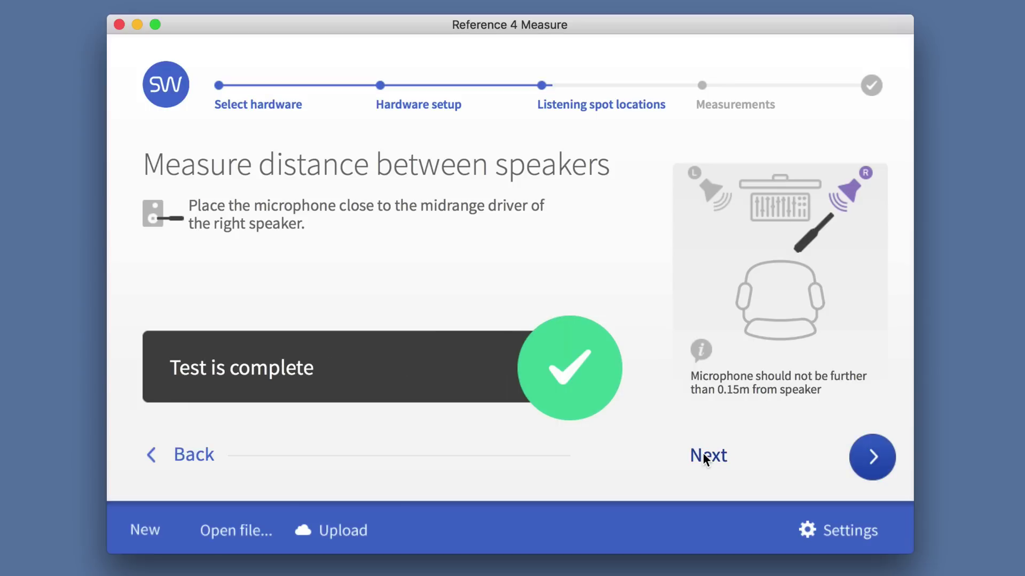
pyautogui.click(703, 456)
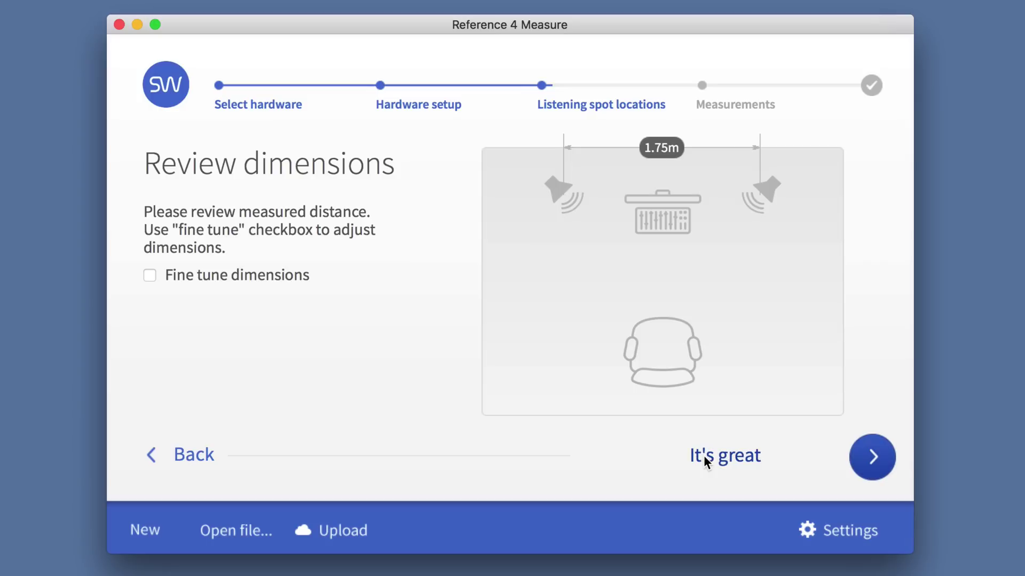
# Step: Accept the 1.75 m spacing, locate the Chair listening spot and accept its centred position
pyautogui.click(733, 454)
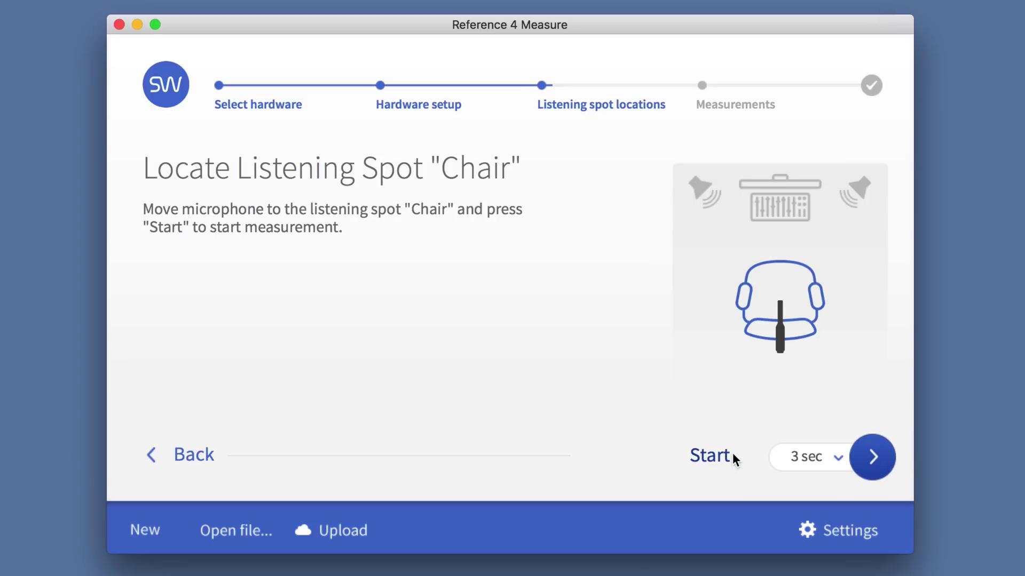
pyautogui.click(709, 455)
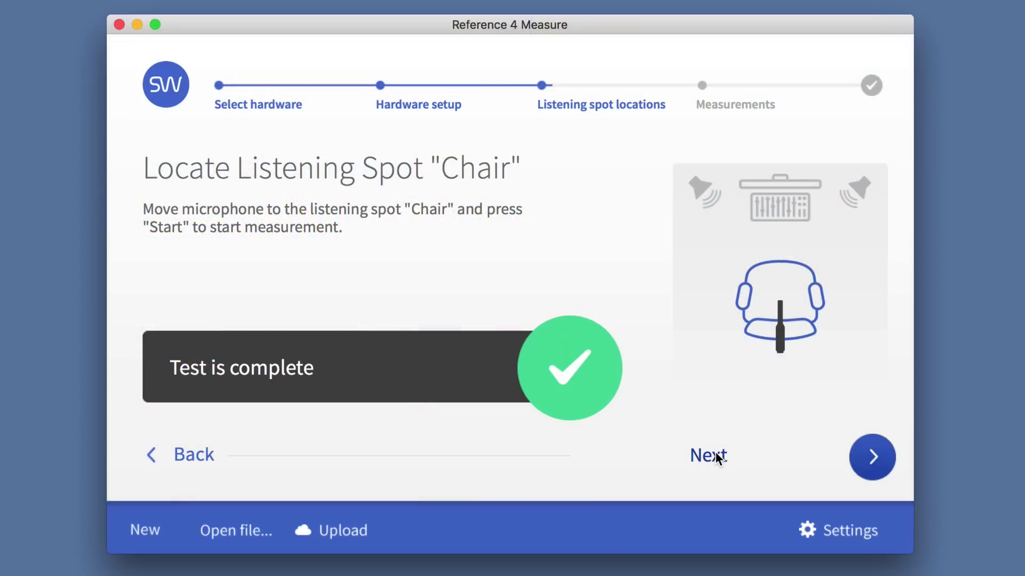
pyautogui.click(711, 453)
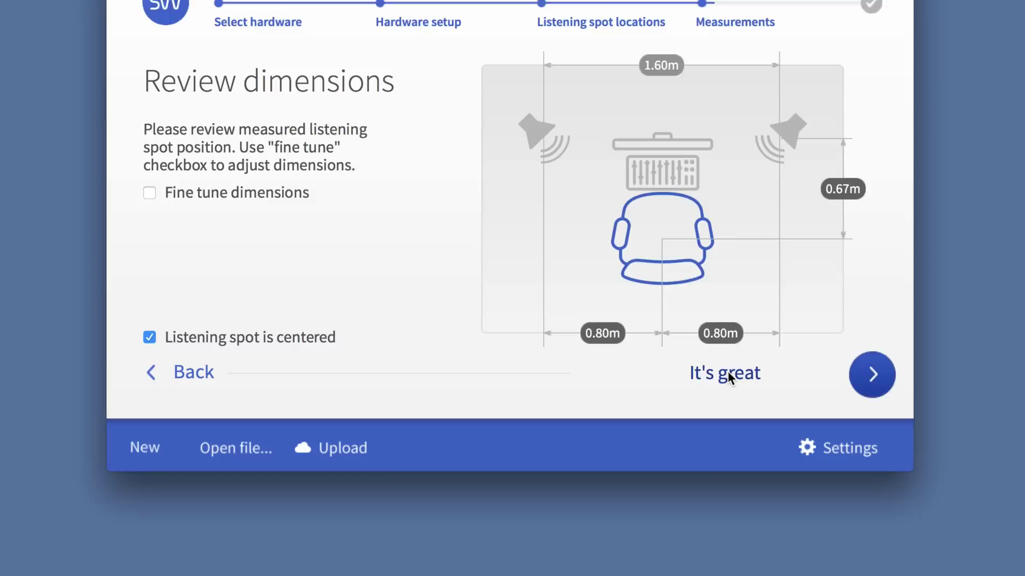
pyautogui.click(728, 375)
# Step: Step through the measurement tutorial to reach the stage with 24 measurements remaining
pyautogui.click(772, 344)
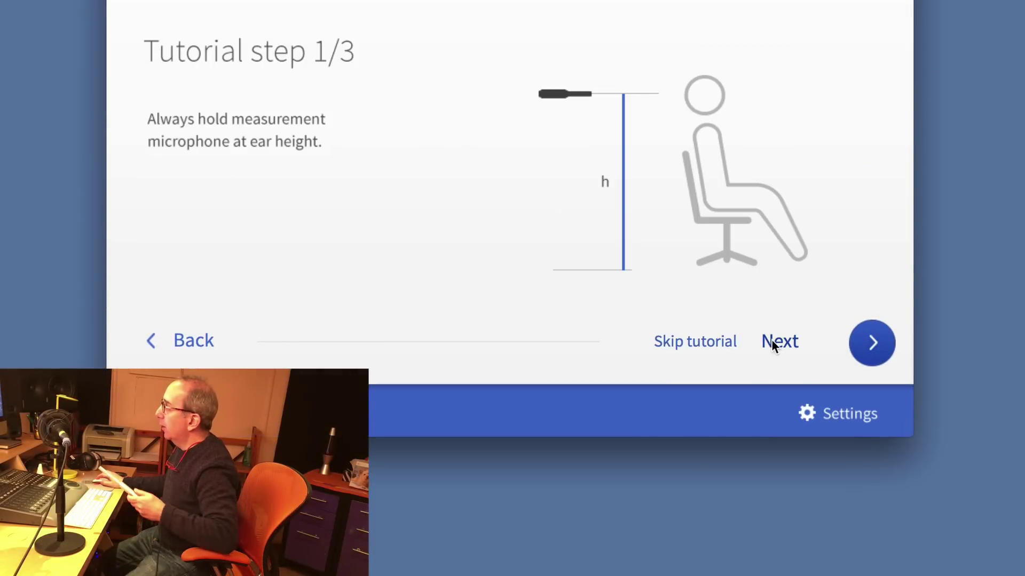
pyautogui.click(774, 343)
pyautogui.click(775, 343)
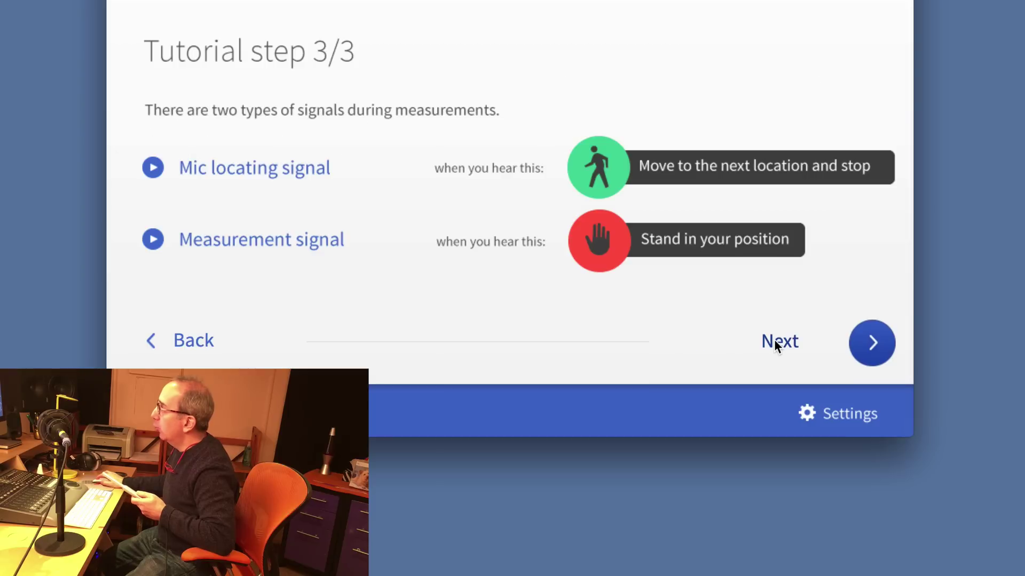
pyautogui.click(780, 342)
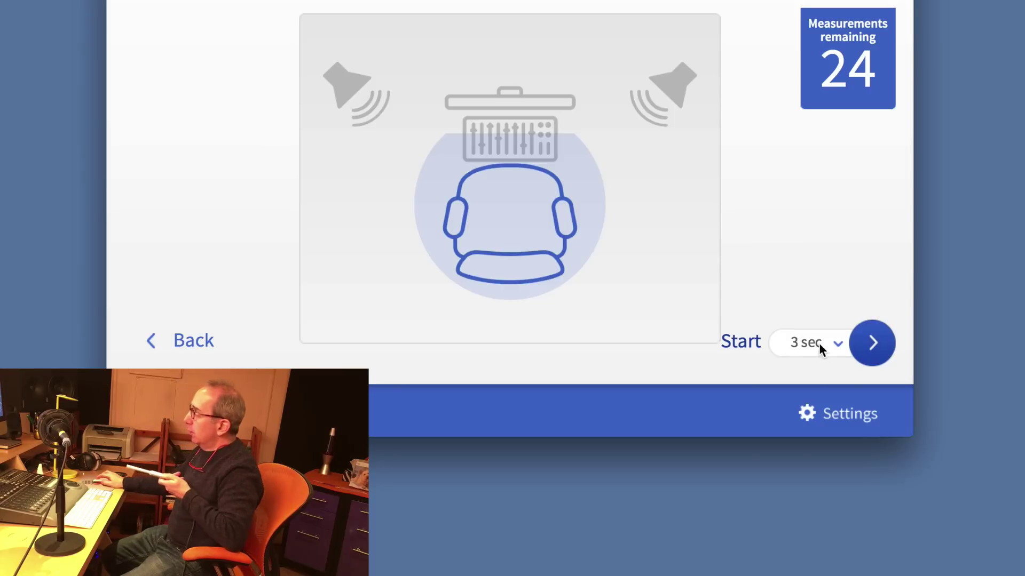
# Step: Capture all 24 room measurements around the chair until 0 remain
pyautogui.click(739, 342)
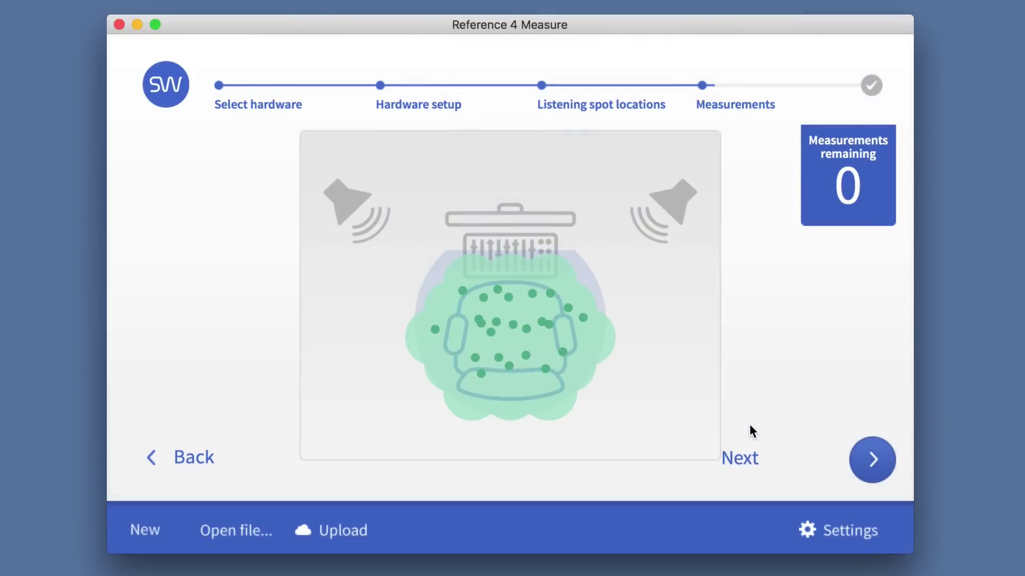
# Step: View the frequency response results and save the project as the Mackie HR824 profile
pyautogui.click(746, 462)
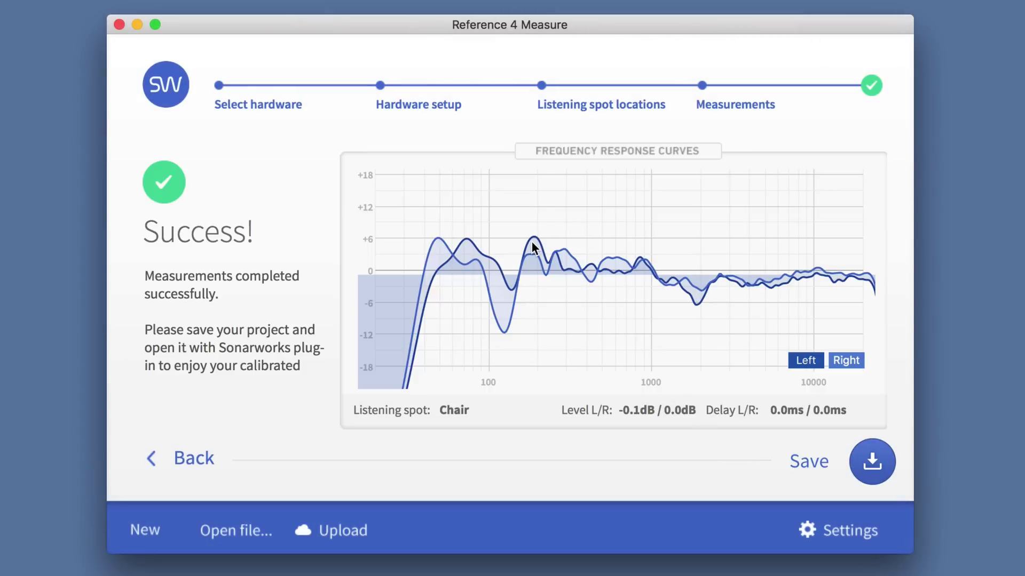
pyautogui.click(805, 460)
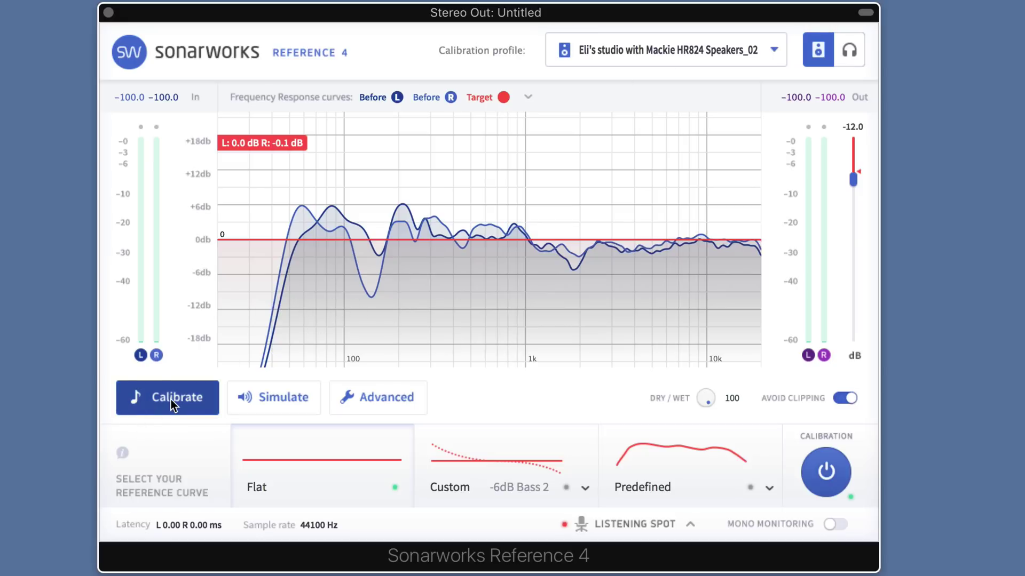
# Step: Switch the reference curve from Custom to Predefined, raise output to 0.0 dB, keep Dry/Wet at 100
pyautogui.click(497, 457)
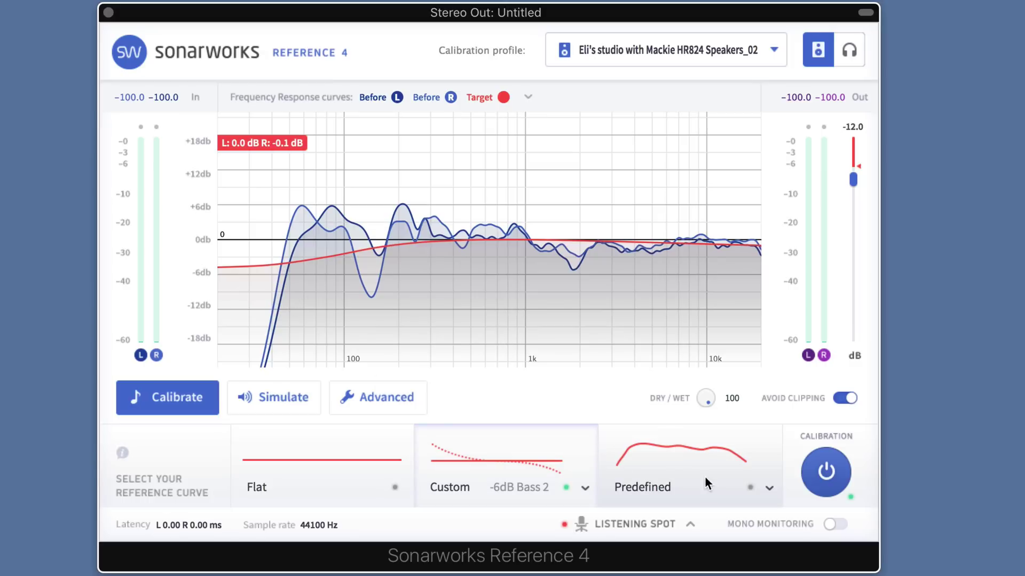
pyautogui.click(696, 459)
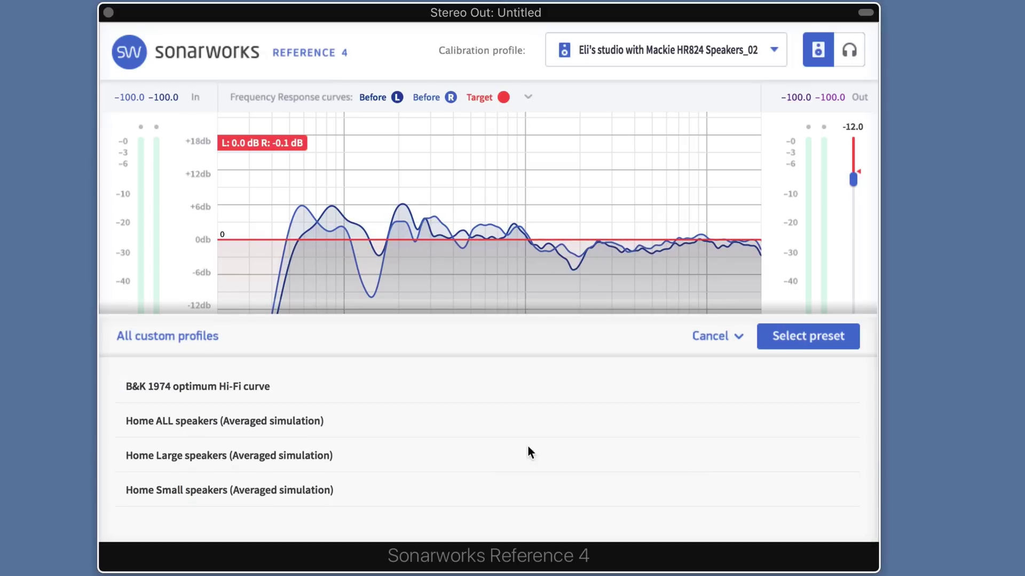
pyautogui.click(735, 336)
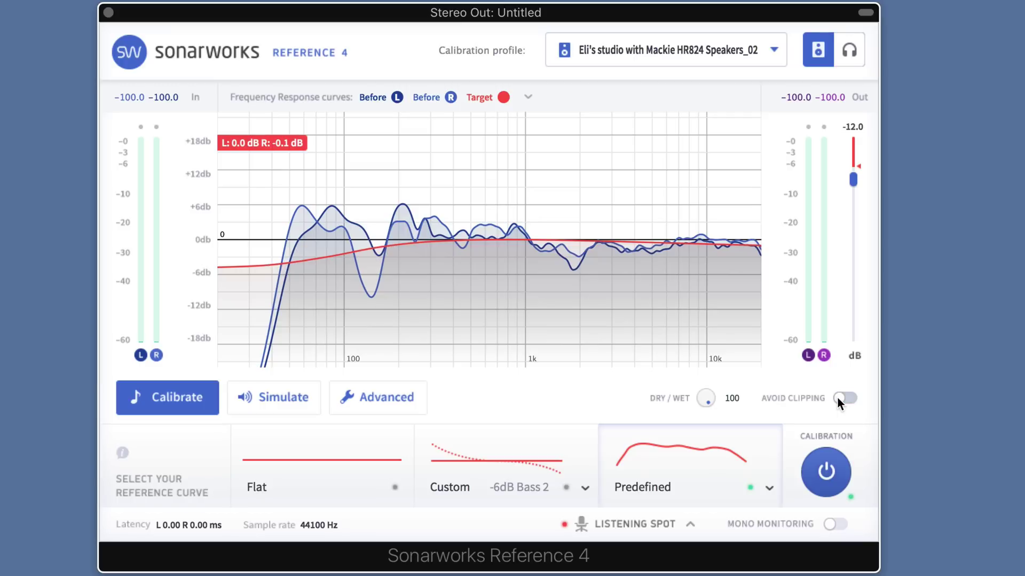
pyautogui.moveTo(853, 180); pyautogui.dragTo(851, 163)
pyautogui.moveTo(708, 396); pyautogui.dragTo(684, 332)
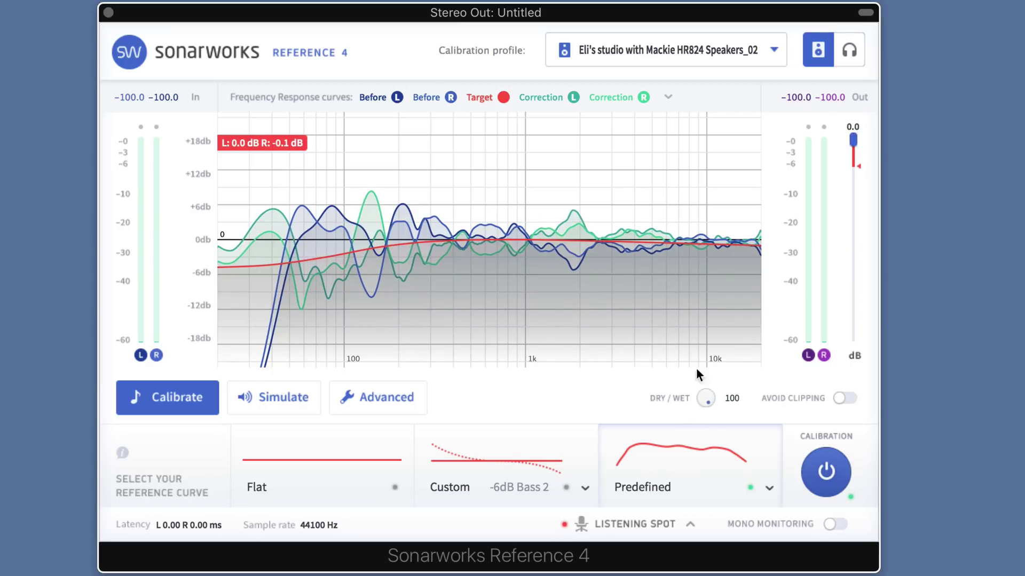
# Step: Preview the speaker and headphone simulation presets, then move the Advanced filter type slider toward linear phase
pyautogui.click(287, 396)
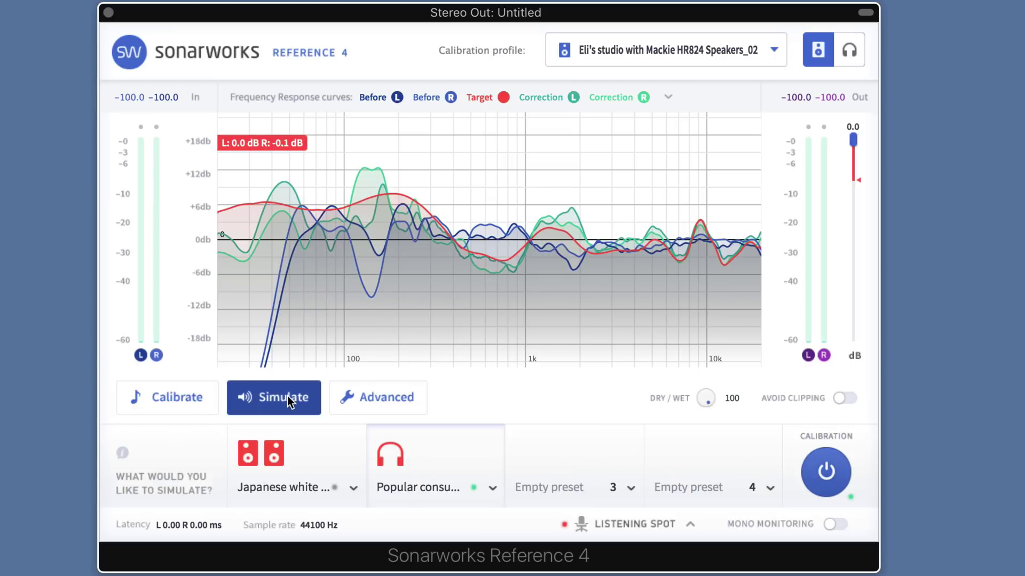
pyautogui.click(291, 453)
pyautogui.click(418, 463)
pyautogui.click(283, 451)
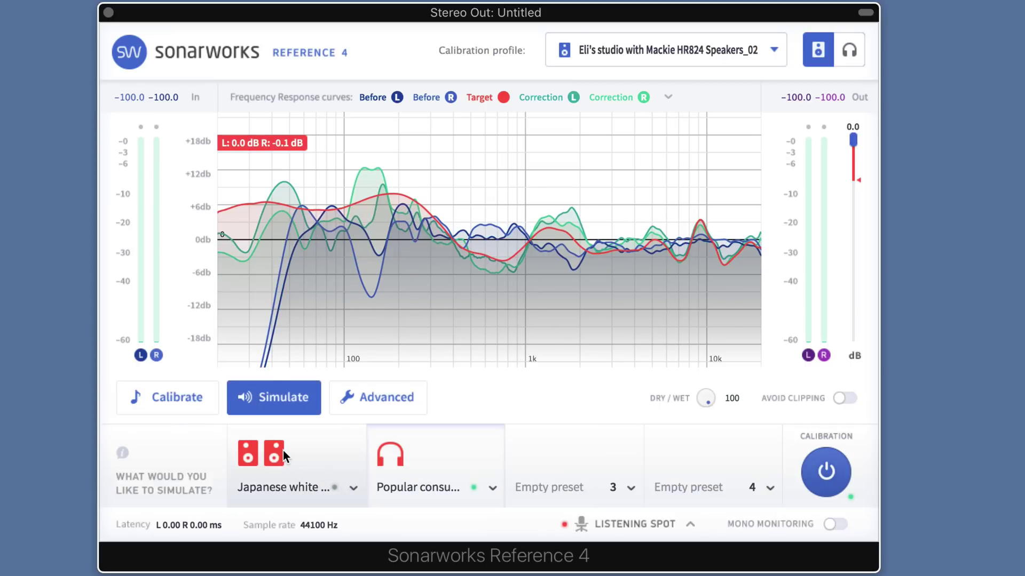
pyautogui.click(382, 398)
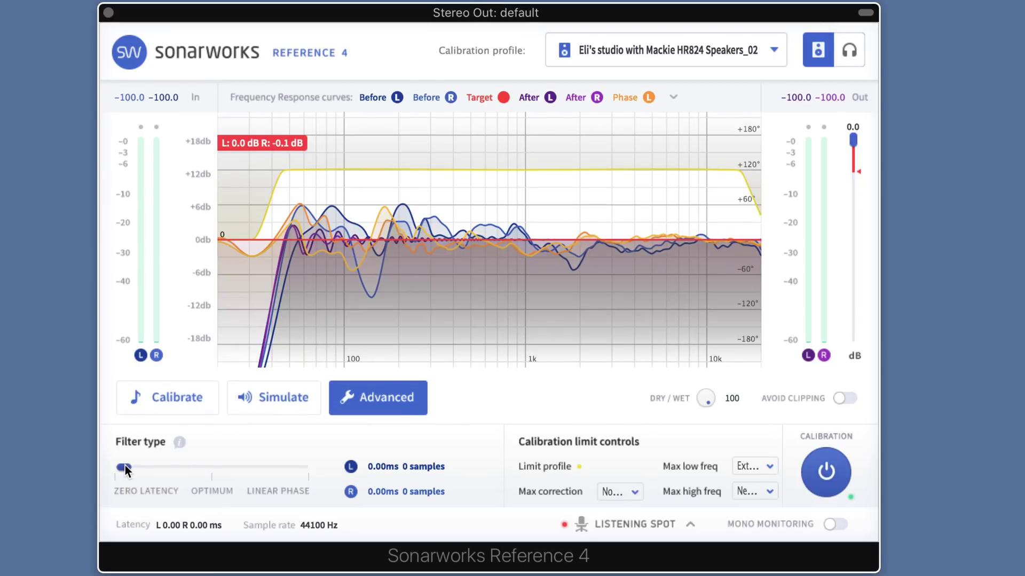
pyautogui.moveTo(125, 468)
pyautogui.mouseDown()
pyautogui.moveTo(286, 472)
pyautogui.moveTo(106, 466)
pyautogui.mouseUp()
# Step: Return to the reference curve choices, switch to headphone calibration, and browse for a headphone profile
pyautogui.click(169, 397)
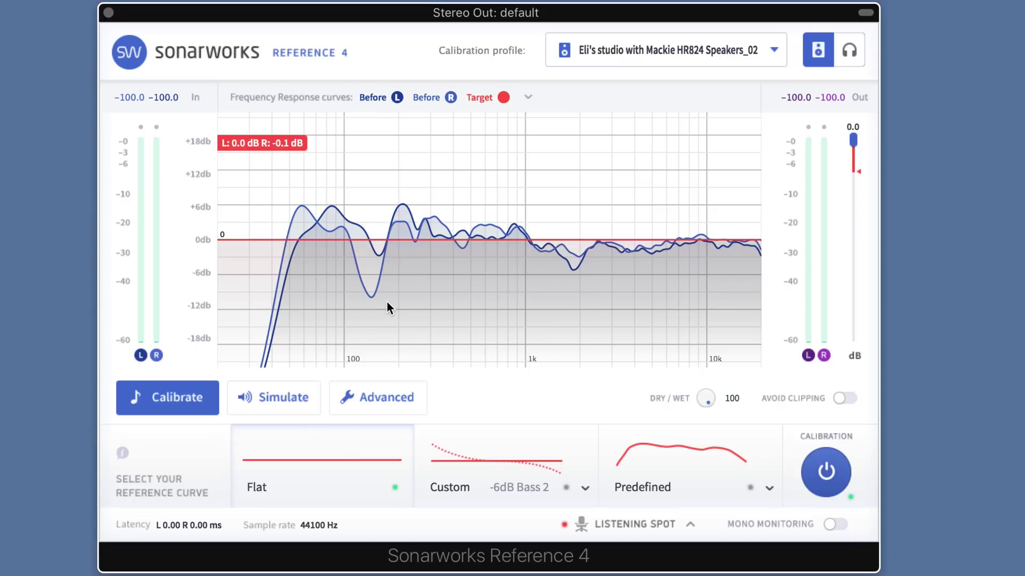
pyautogui.click(849, 51)
pyautogui.click(773, 49)
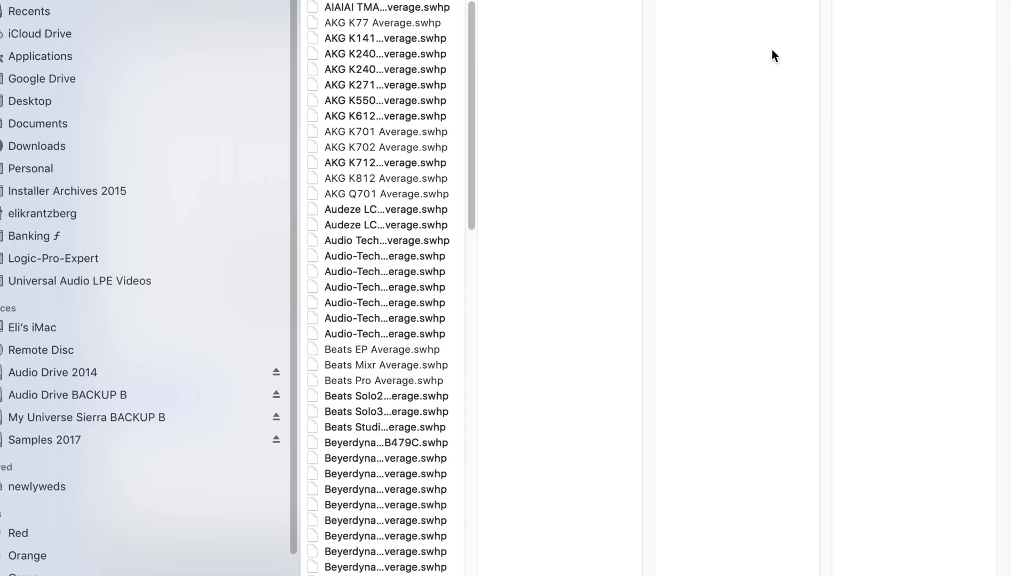